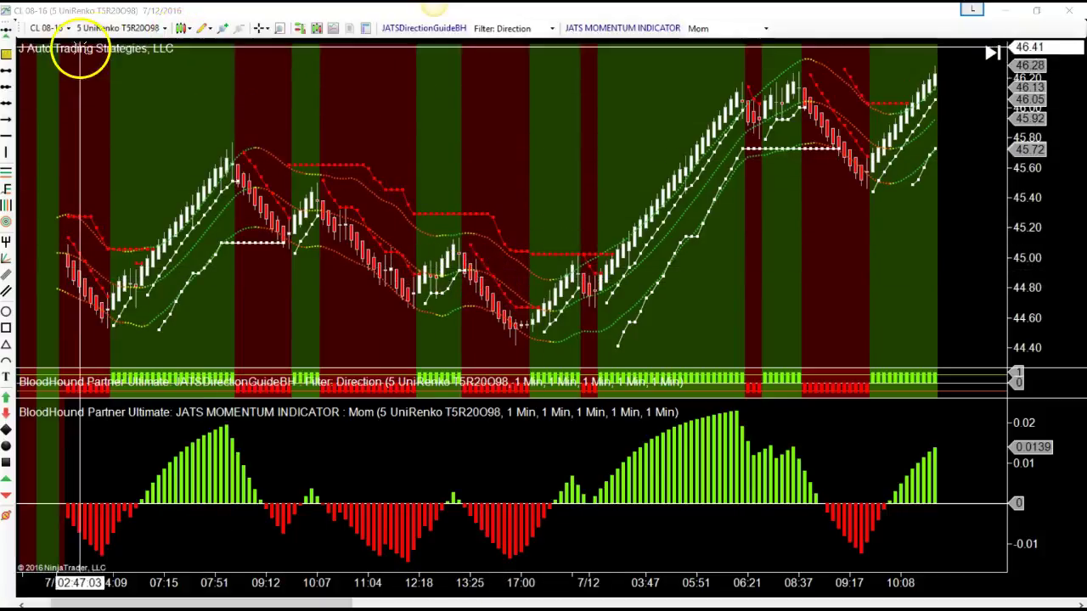
Step: Click into the CL 08-16 UniRenko chart window and its panels
left_click(129, 29)
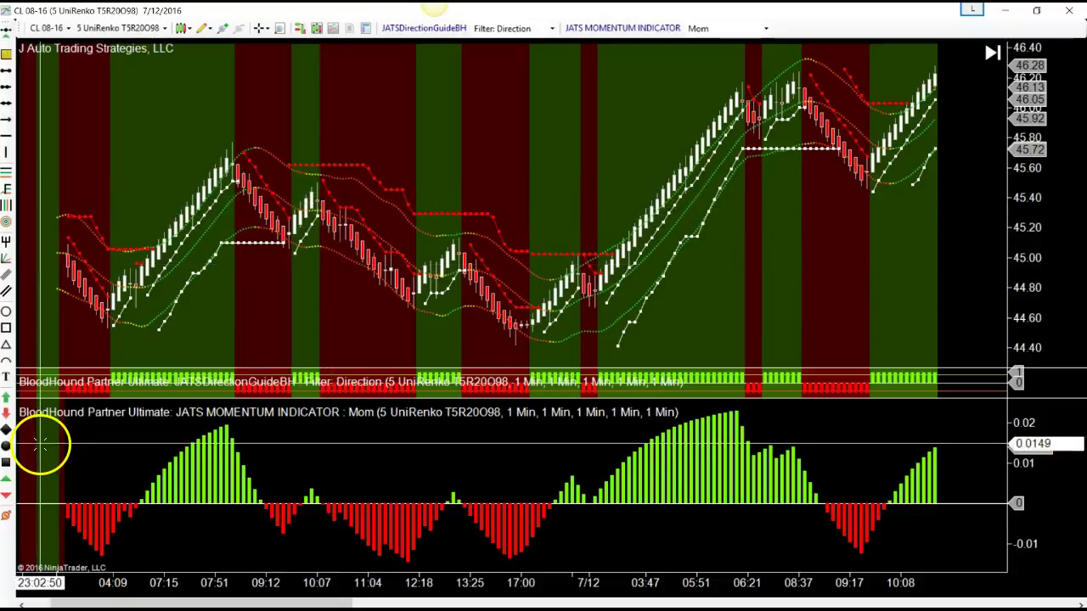
left_click(5, 414)
left_click(321, 189)
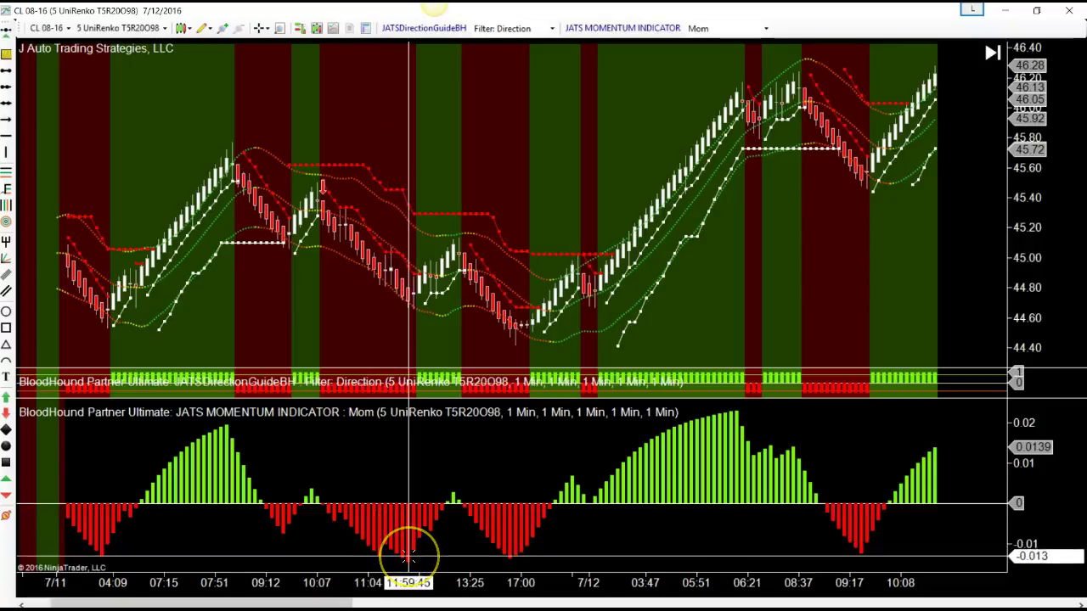
left_click(402, 512)
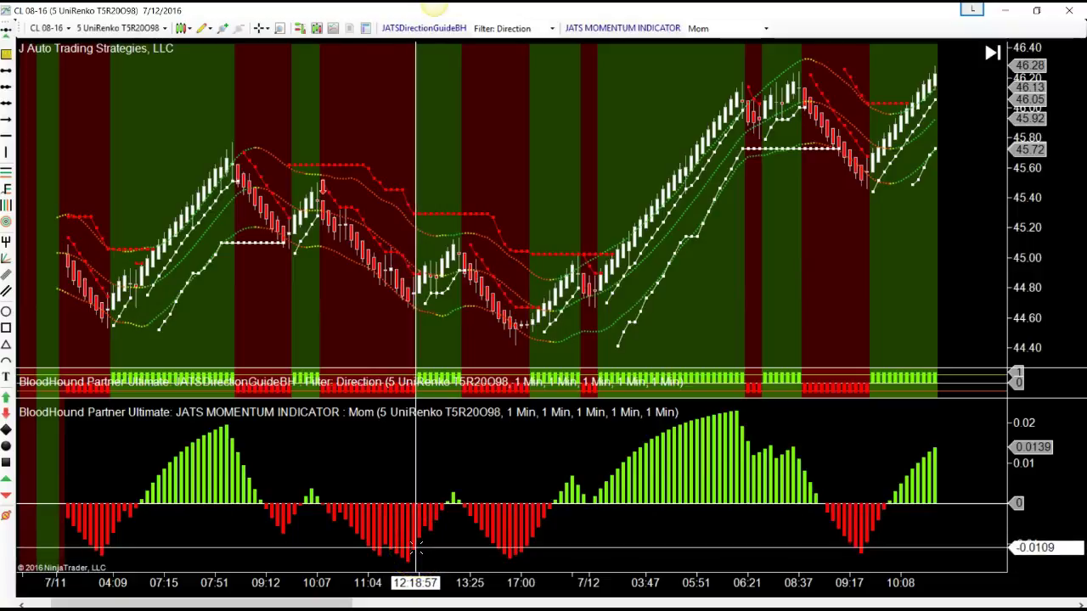
Step: Drag the CL chart slightly later in time and inspect the bars climbing toward 46.28
left_click_drag(416, 550, 350, 307)
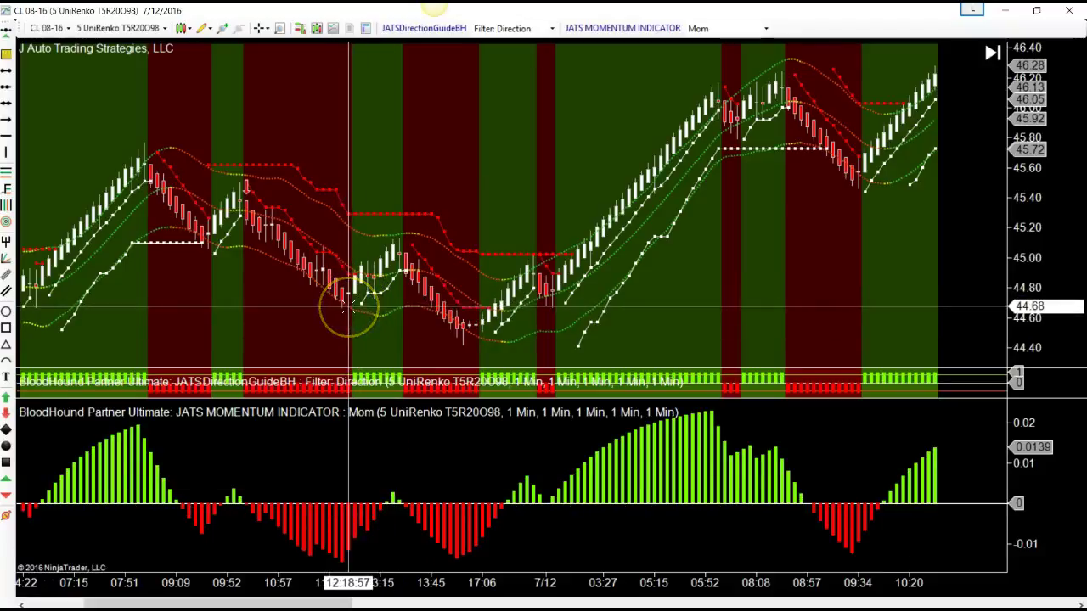
left_click_drag(348, 307, 296, 411)
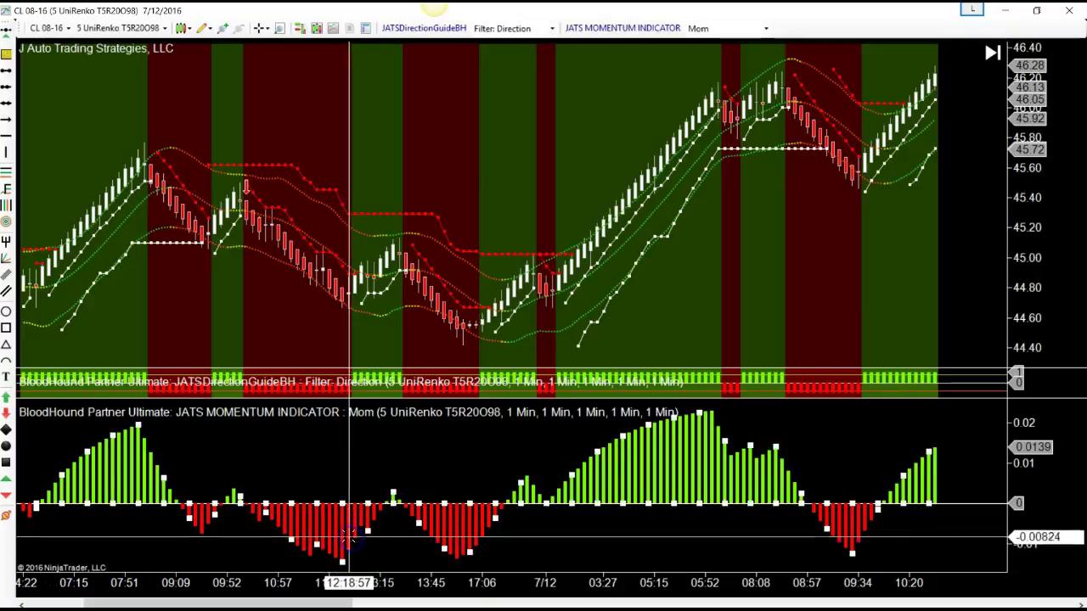
left_click_drag(348, 513, 344, 325)
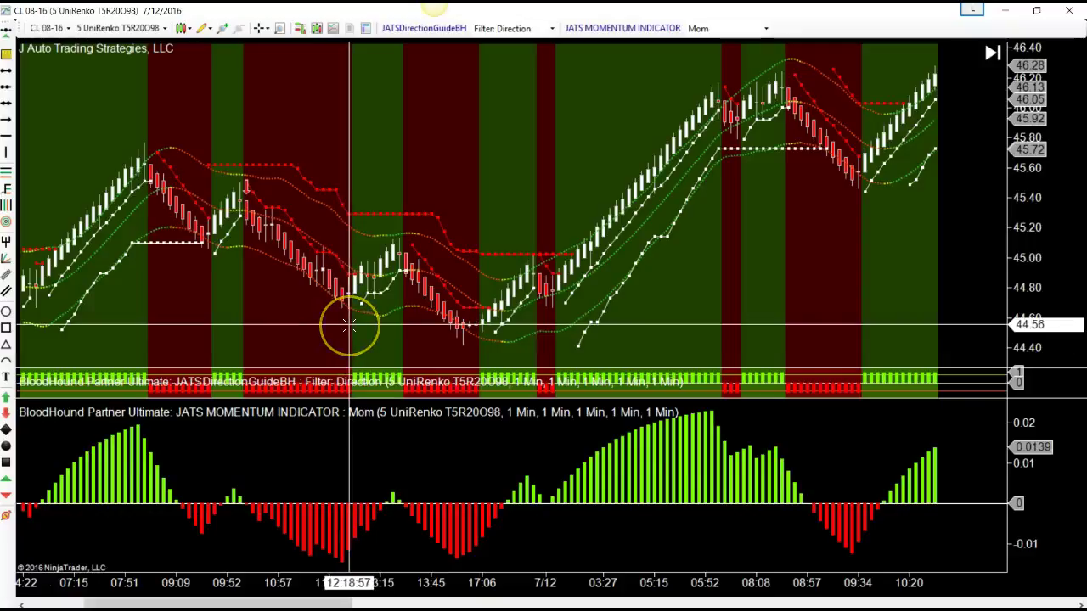
left_click_drag(348, 322, 357, 269)
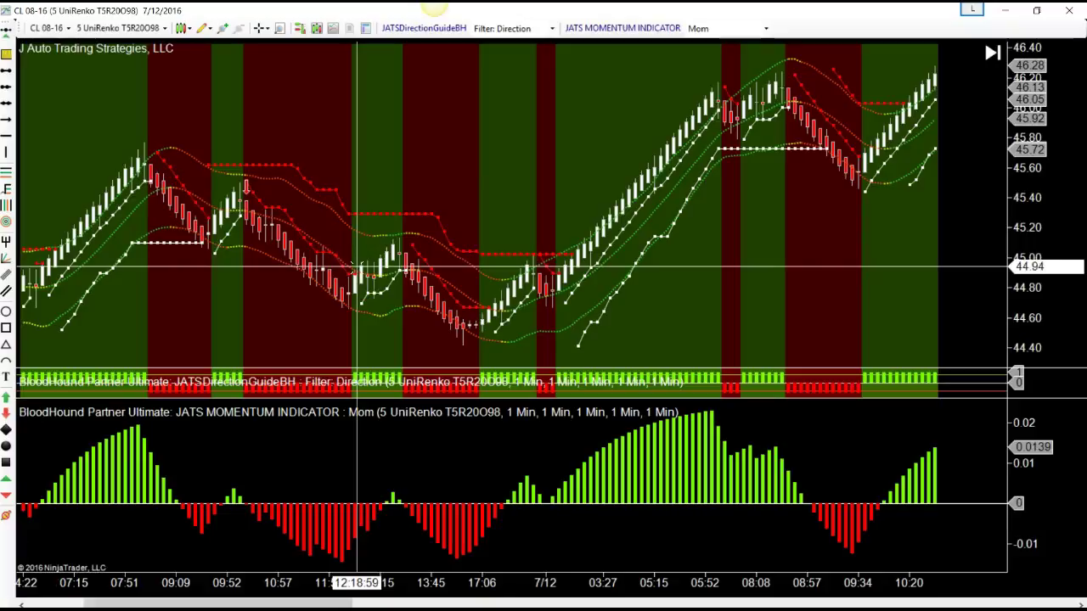
left_click_drag(358, 269, 349, 305)
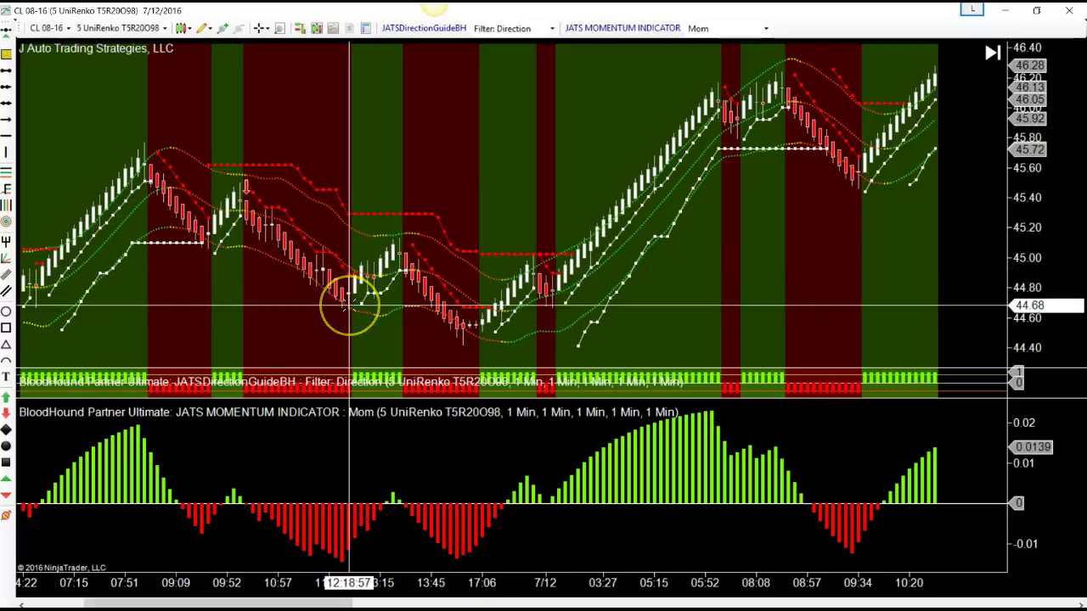
left_click_drag(349, 305, 34, 588)
left_click_drag(388, 502, 650, 186)
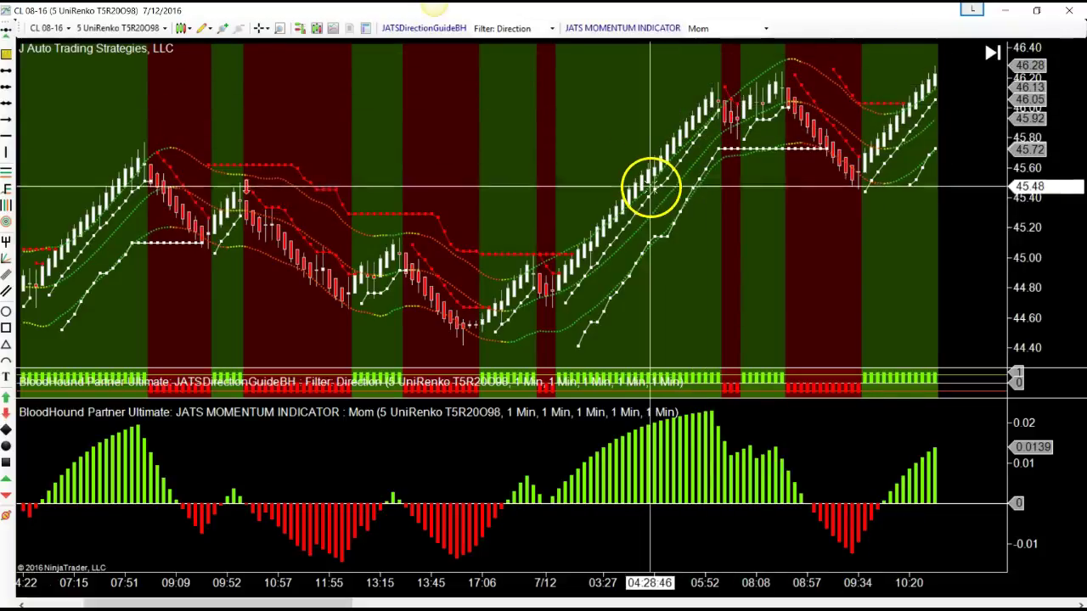
Step: Switch the filter to Long Direction and back to Direction, then restore down and hide Chart Trader
left_click(533, 28)
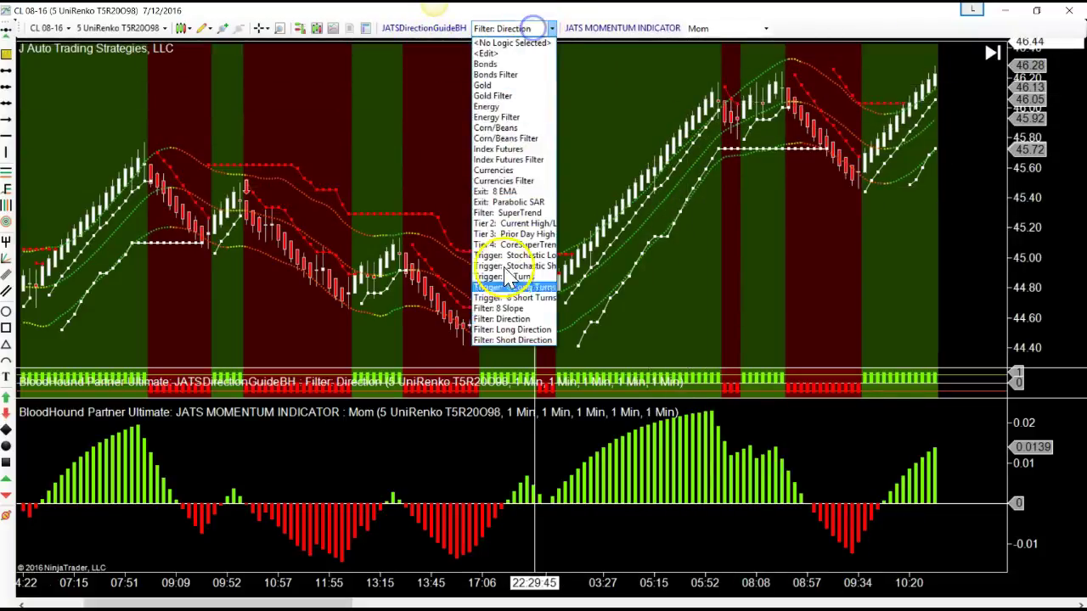
left_click(509, 330)
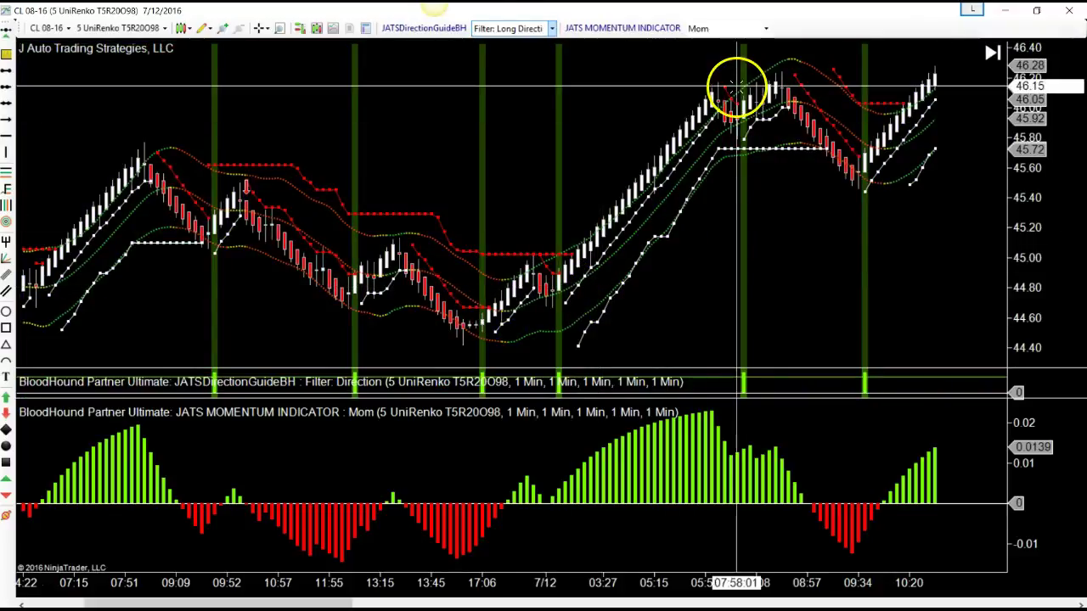
left_click(533, 30)
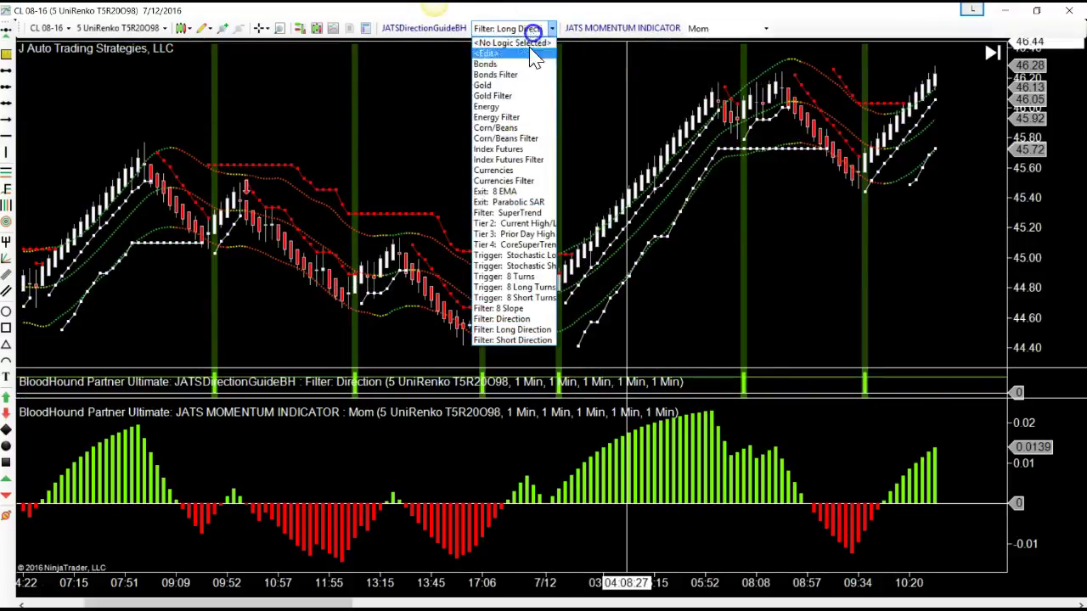
left_click(526, 320)
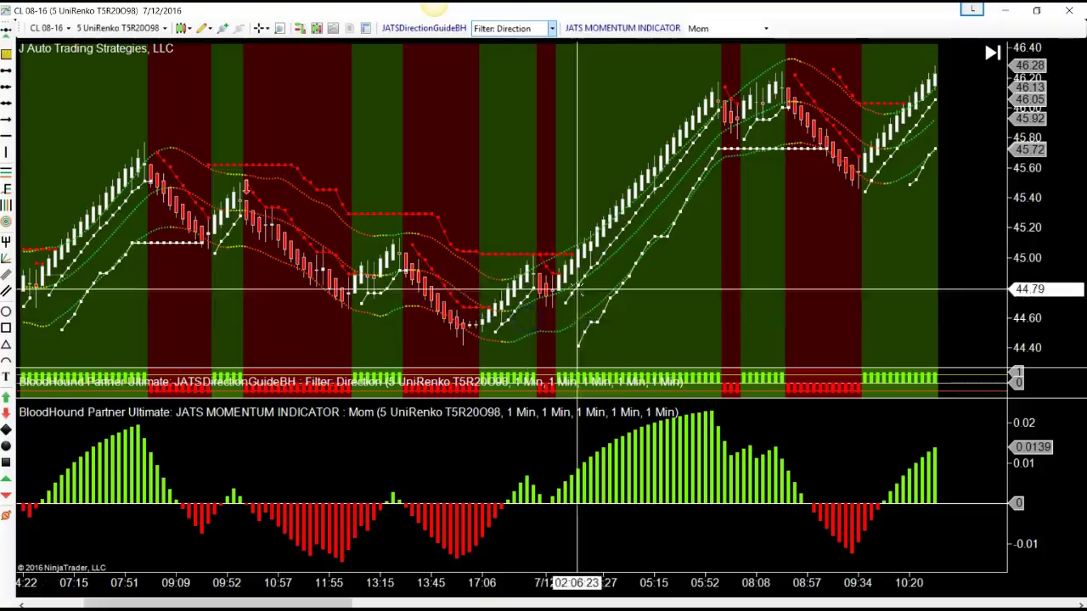
left_click(1036, 10)
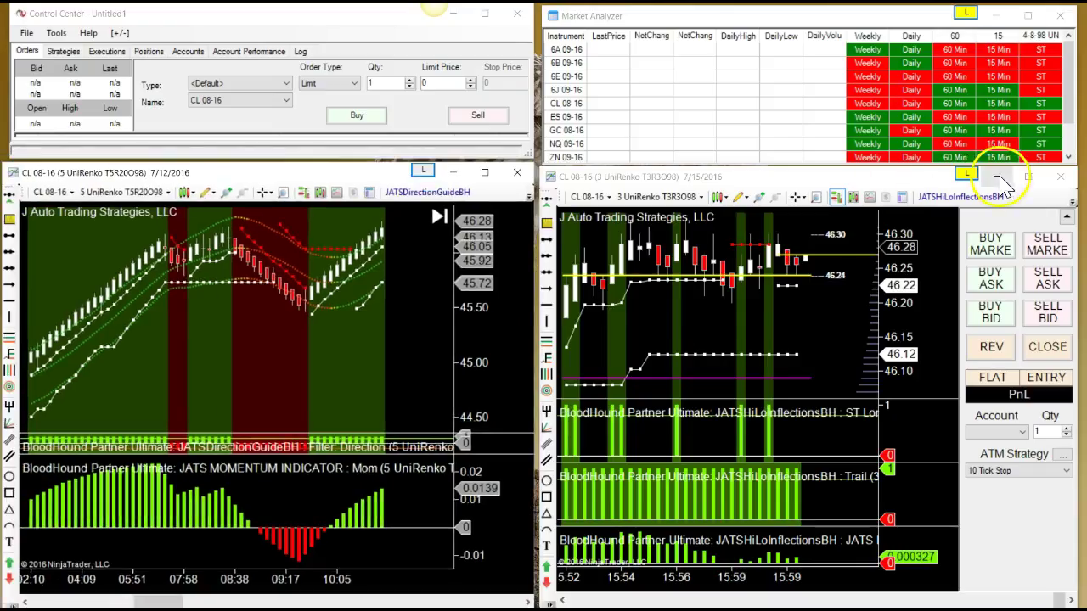
left_click(1068, 217)
Step: Maximize the 3 UniRenko chart, set ST Long logic to Reversals Long, then restore down
left_click(1027, 177)
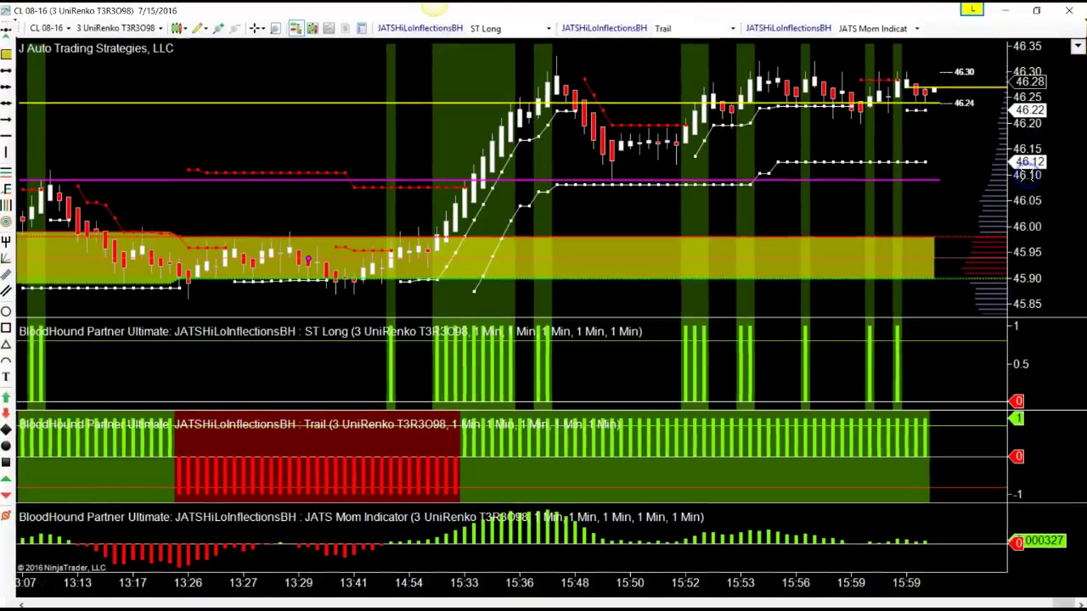
scroll(848, 484, "up", 15)
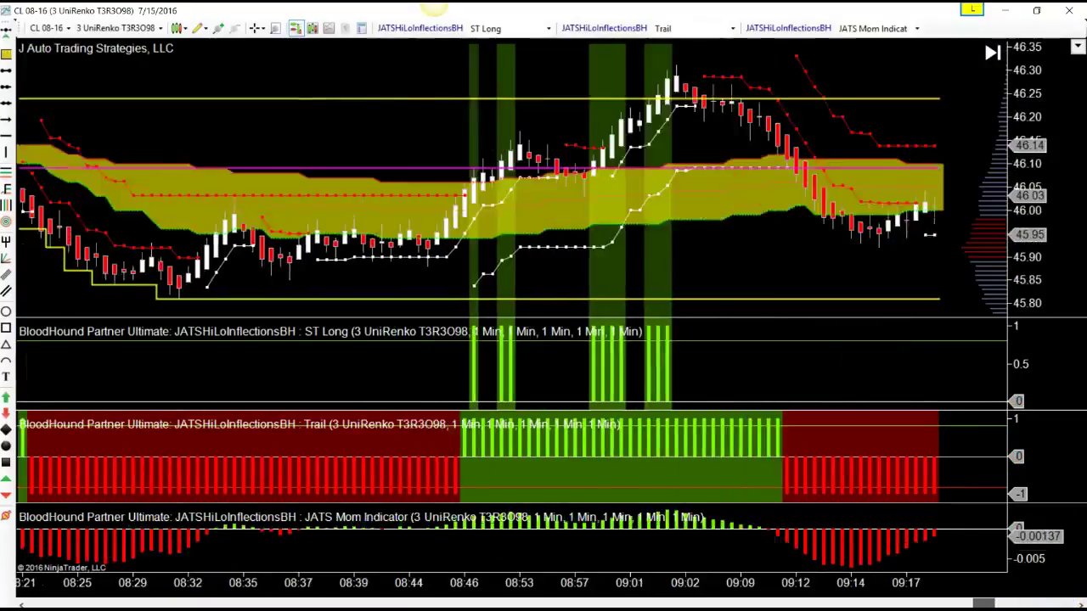
left_click(523, 28)
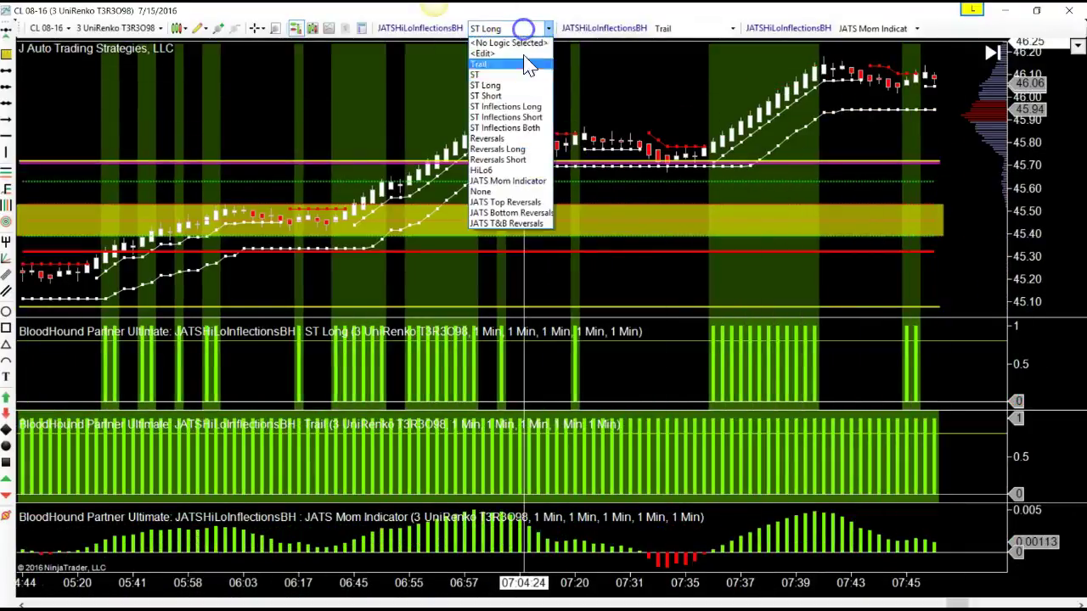
left_click(533, 150)
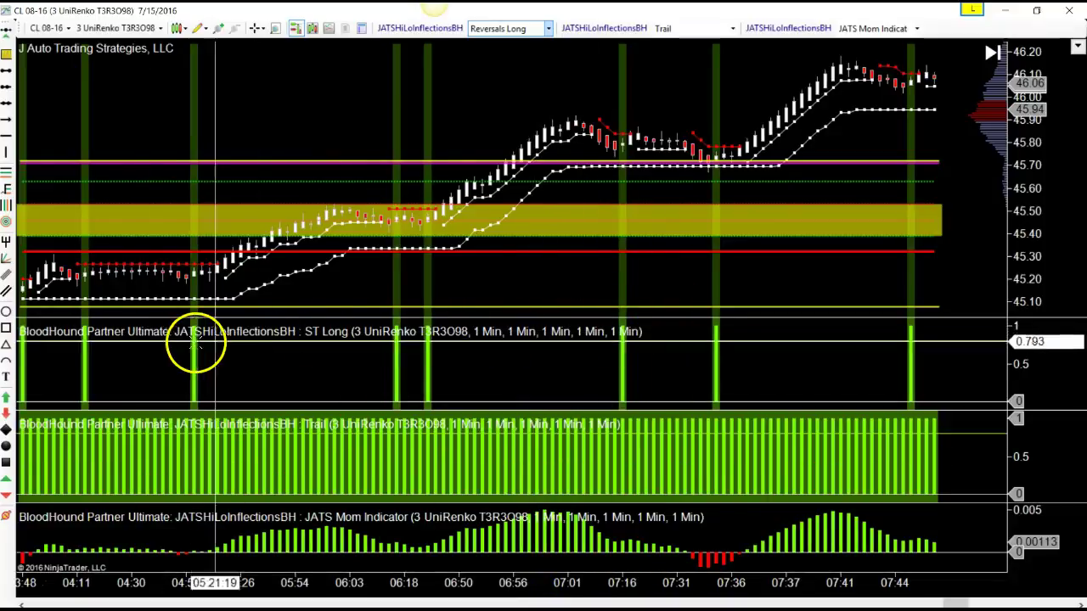
left_click(1043, 11)
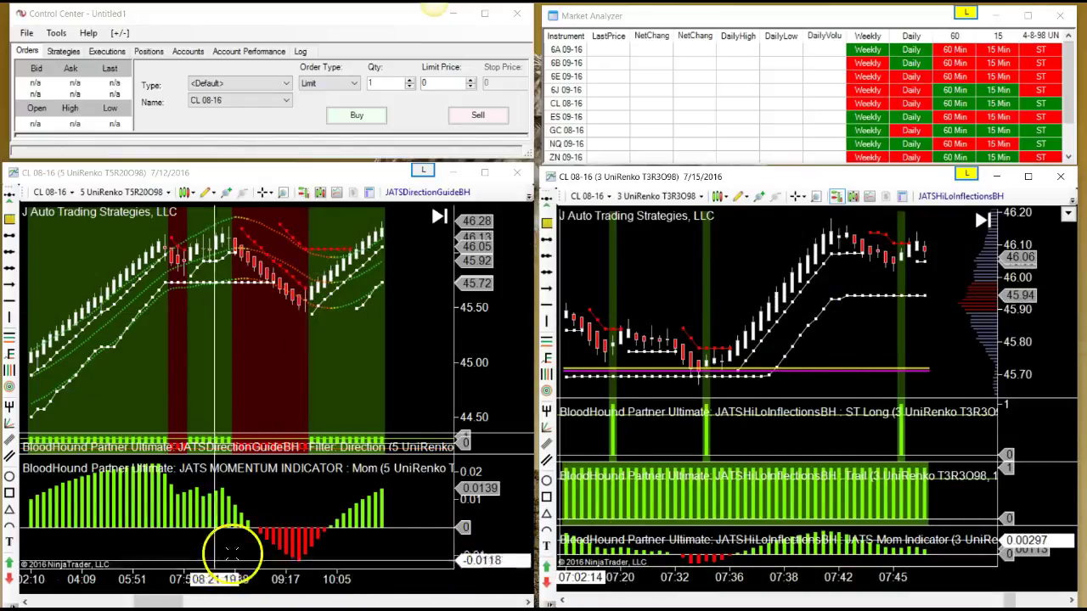
Step: Maximize the 3 UniRenko chart and drag the Trail/Mom divider up to enlarge momentum
left_click_drag(176, 599, 156, 599)
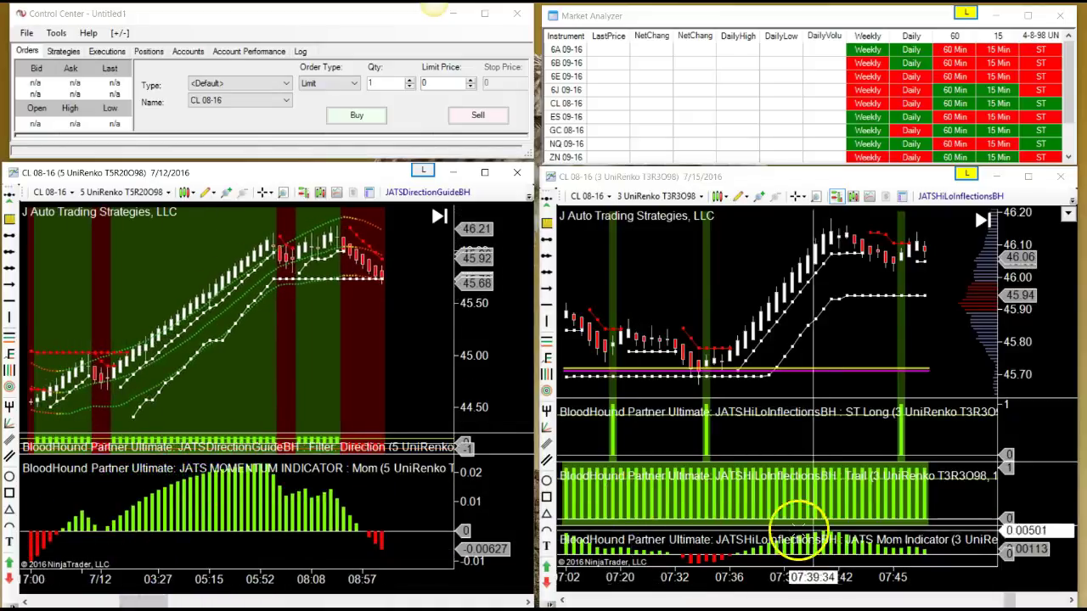
left_click_drag(1016, 598, 990, 597)
left_click(1027, 176)
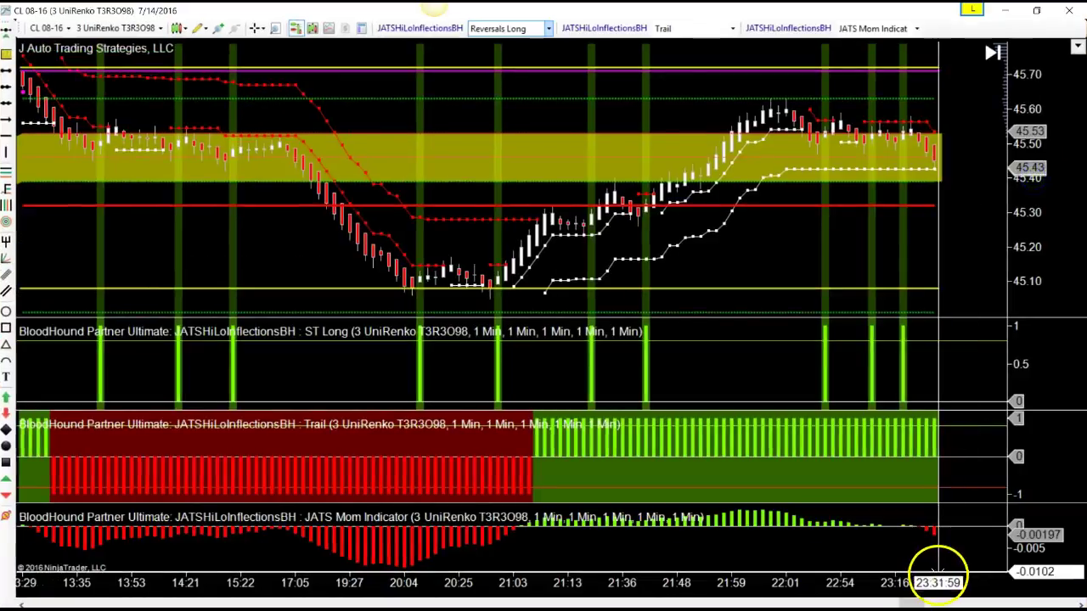
left_click_drag(907, 604, 259, 604)
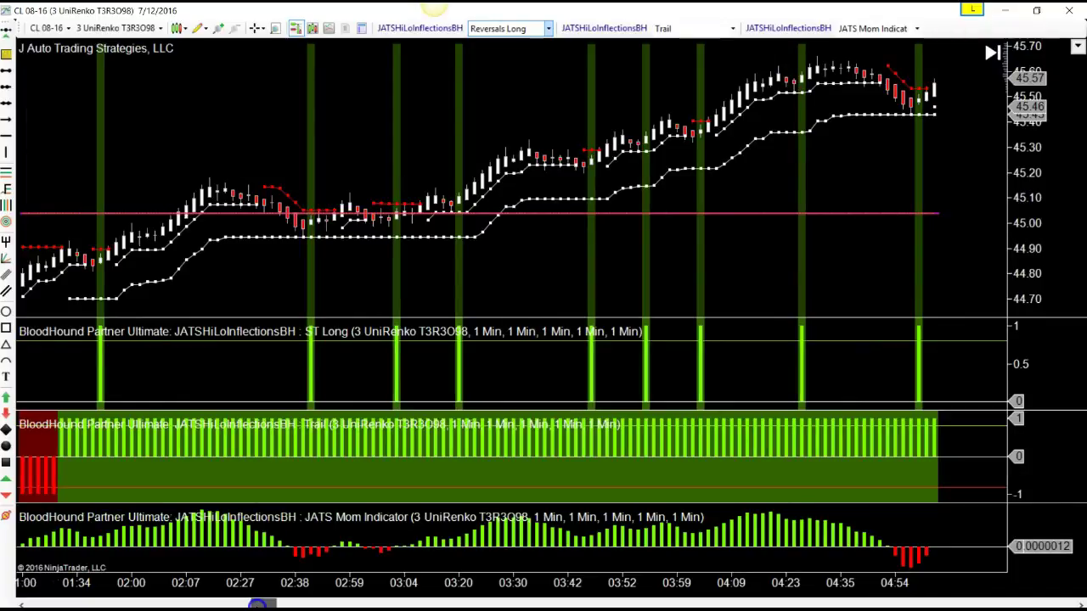
left_click_drag(475, 500, 497, 390)
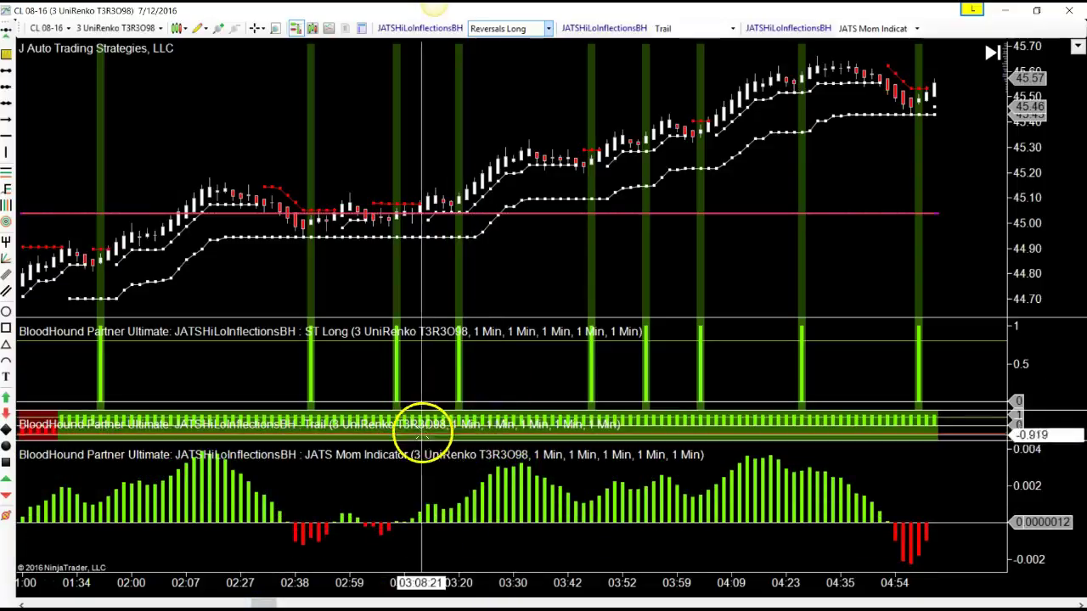
left_click_drag(263, 603, 290, 601)
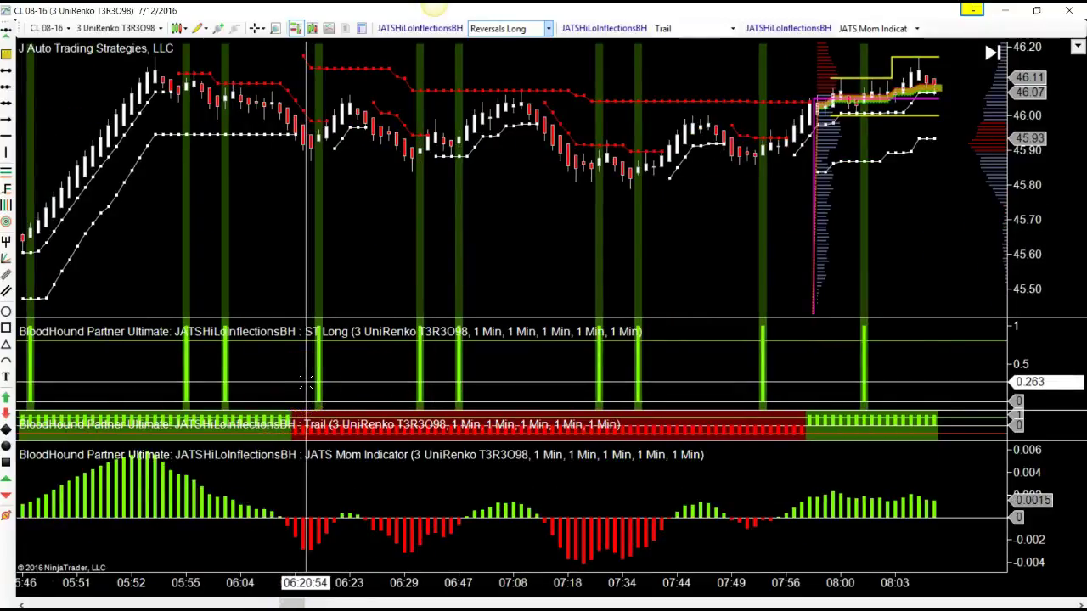
left_click(1036, 13)
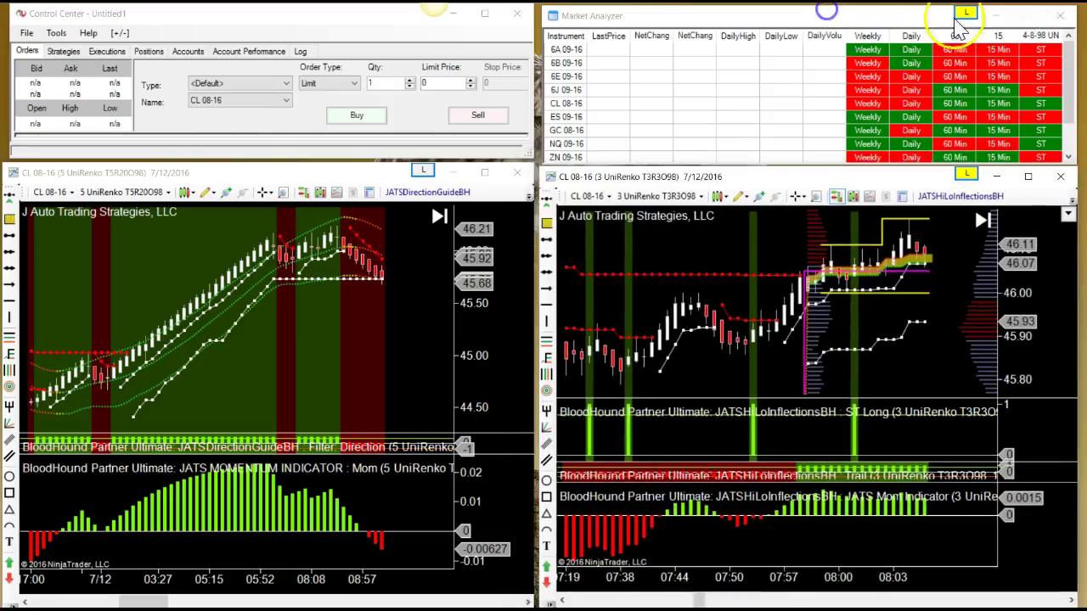
left_click(484, 174)
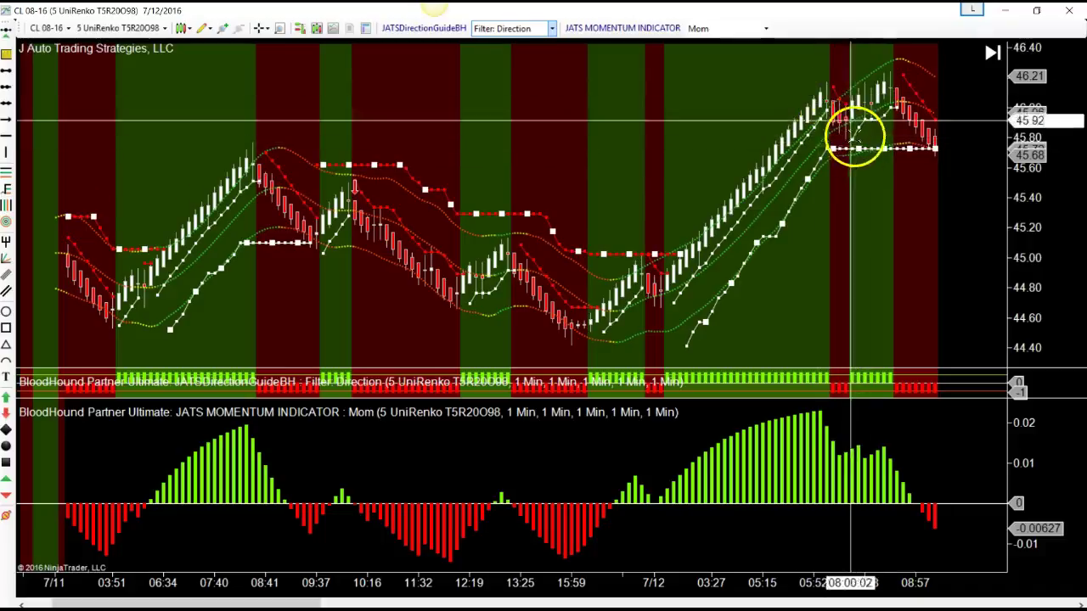
left_click(853, 146)
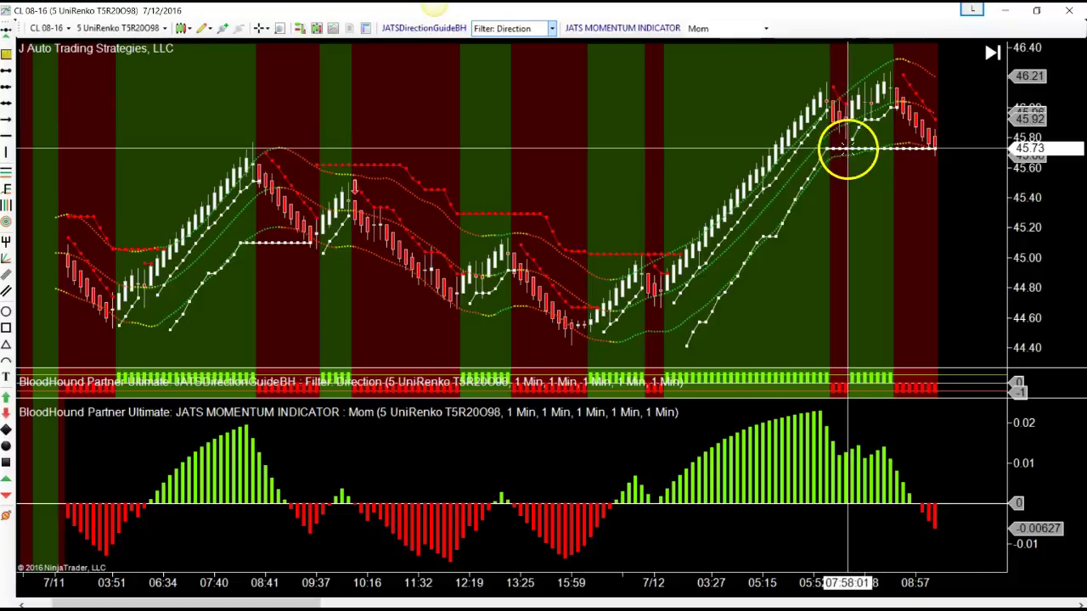
left_click(1036, 10)
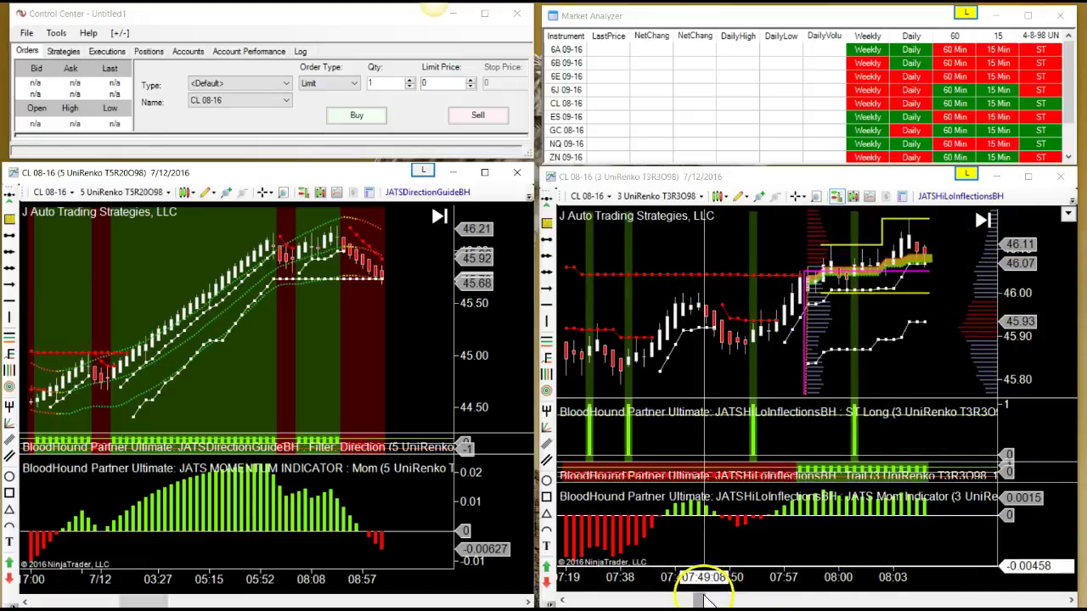
Step: Maximize the 3 UniRenko chart, pick Reversals Short, widen bar spacing, then restore down
scroll(705, 599, "down", 10)
left_click_drag(705, 598, 710, 599)
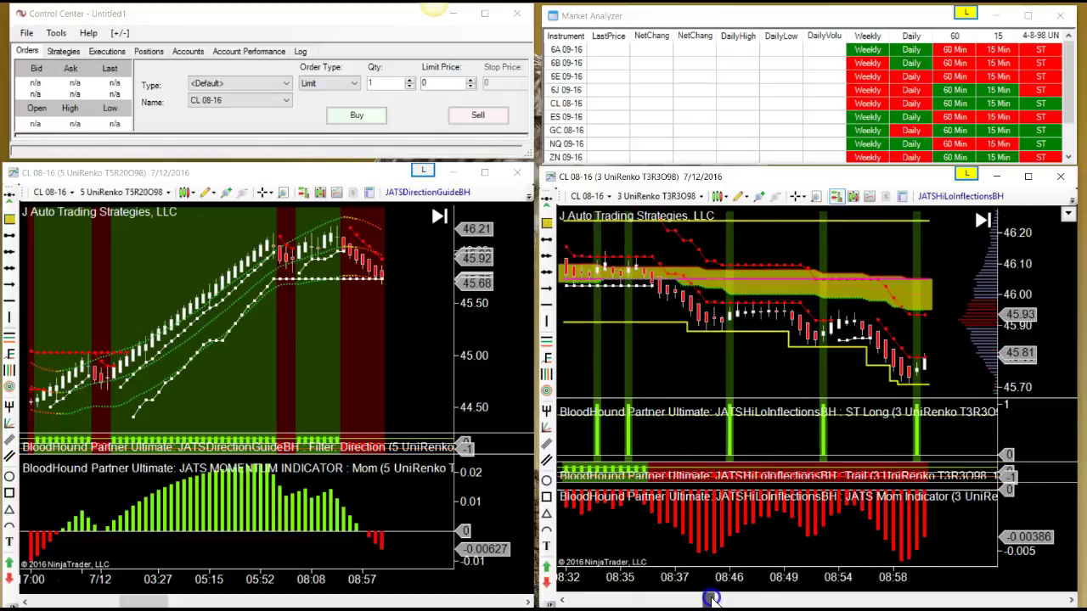
left_click(1026, 180)
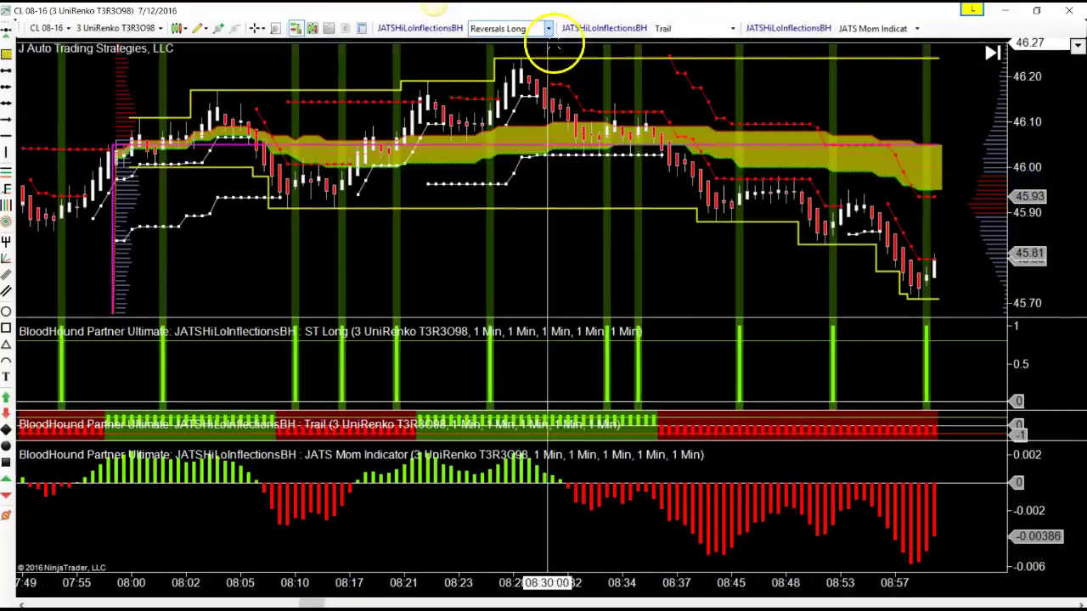
left_click(511, 32)
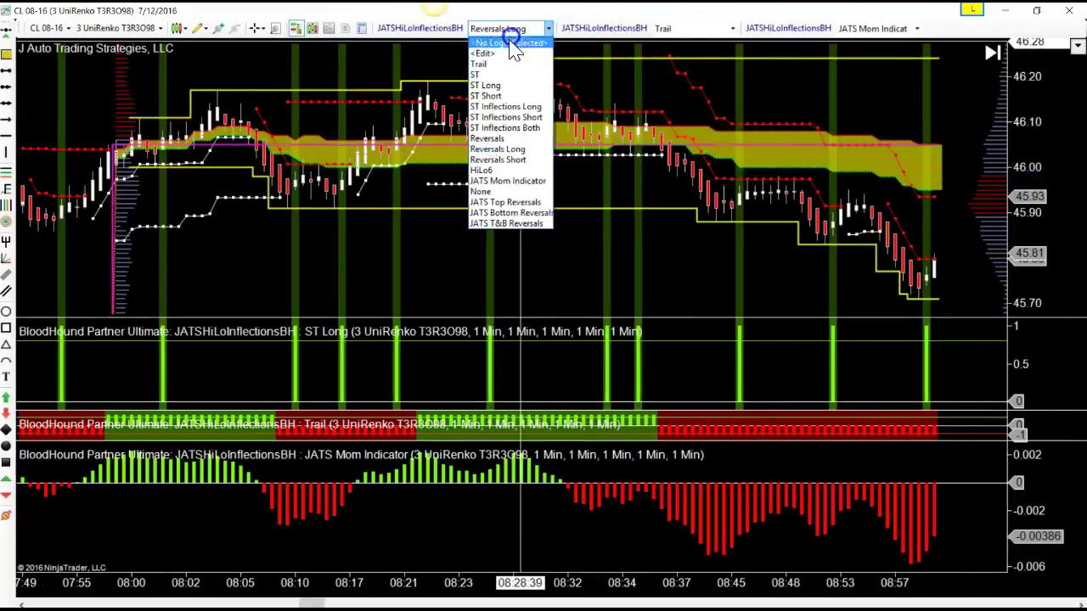
left_click(528, 159)
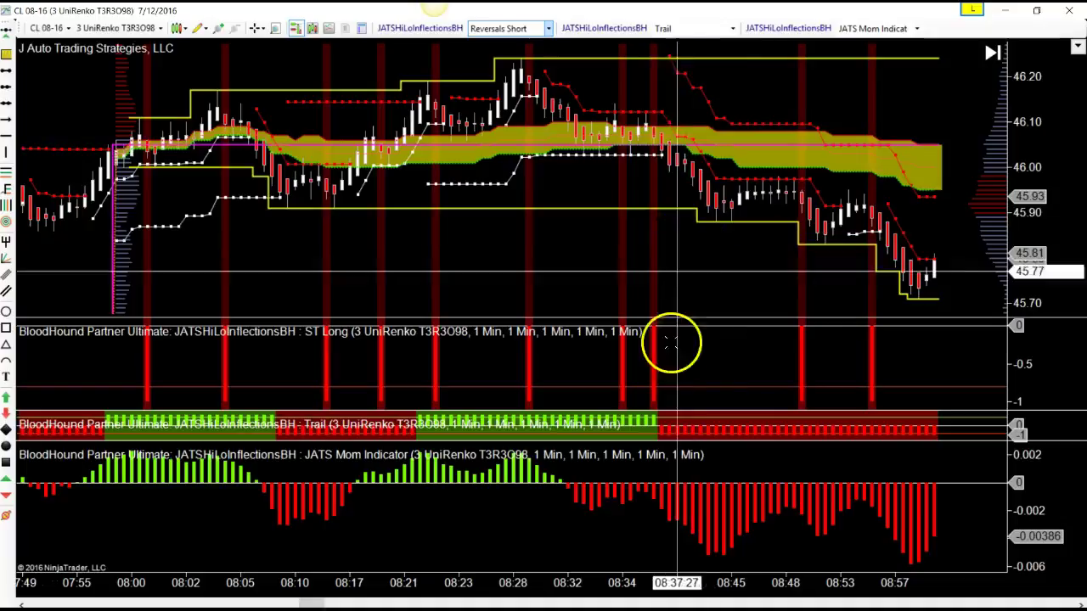
left_click_drag(737, 584, 558, 584)
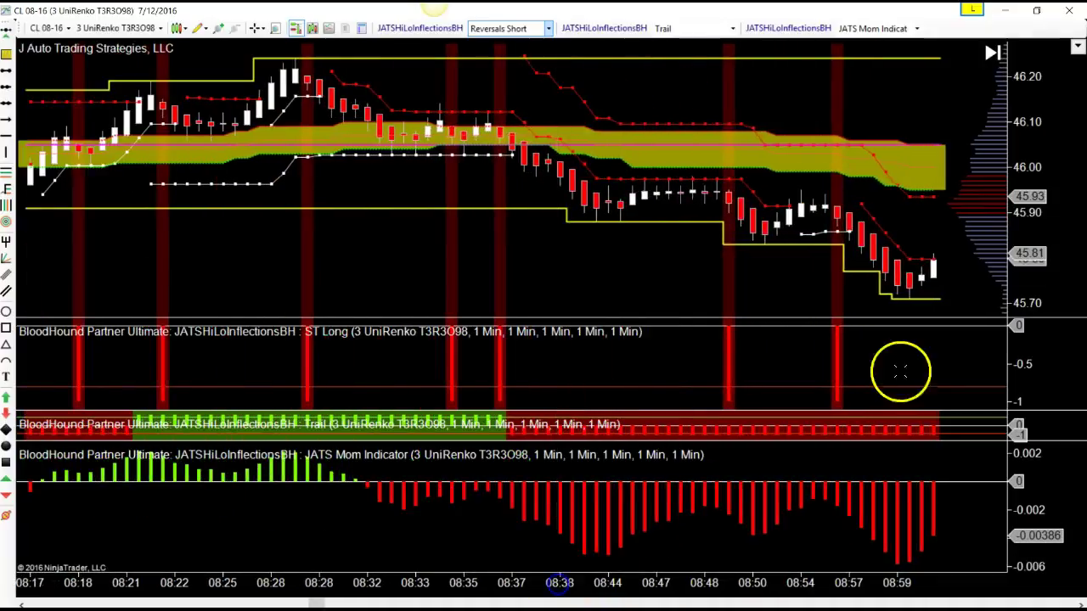
left_click(1041, 10)
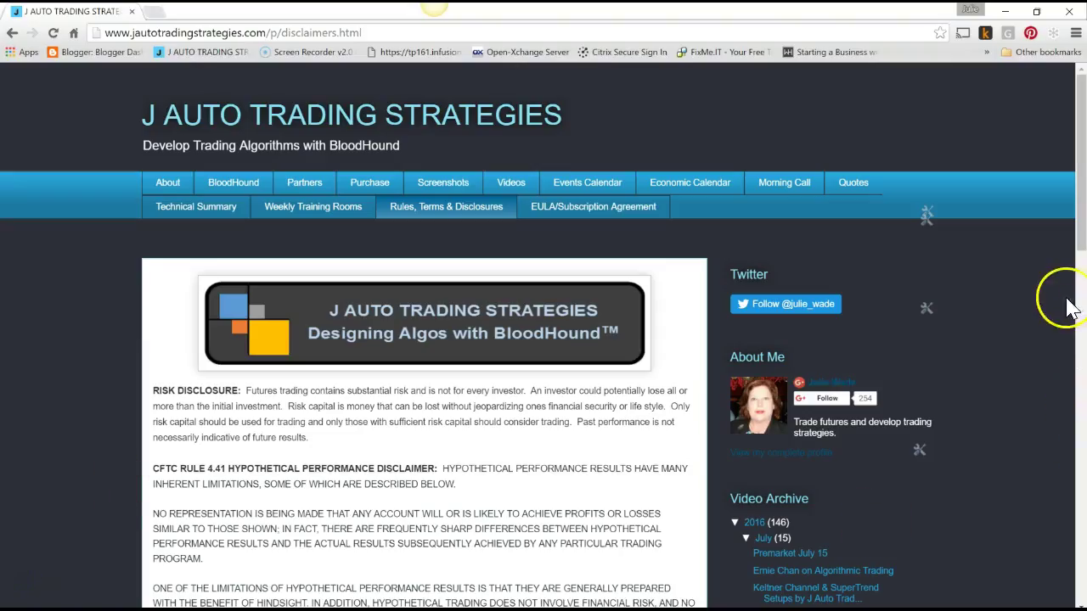
Step: Scroll down the disclaimers page, then minimize Chrome
left_click_drag(1081, 240, 1081, 285)
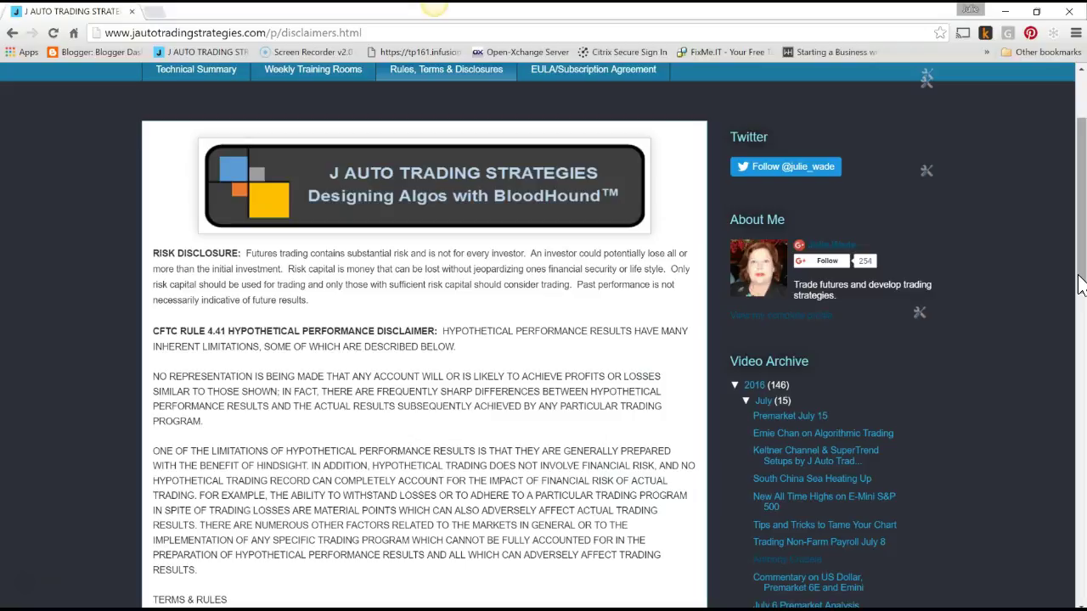
left_click(1009, 14)
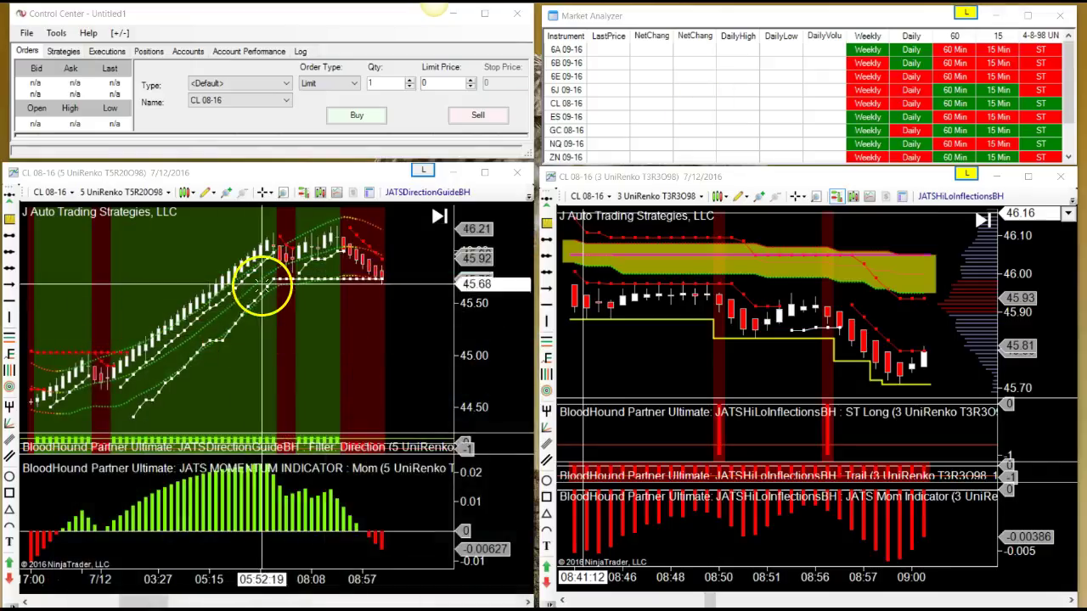
Step: Maximize the 3 UniRenko chart, choose Reversals Long, scroll right, then restore down
left_click(1028, 177)
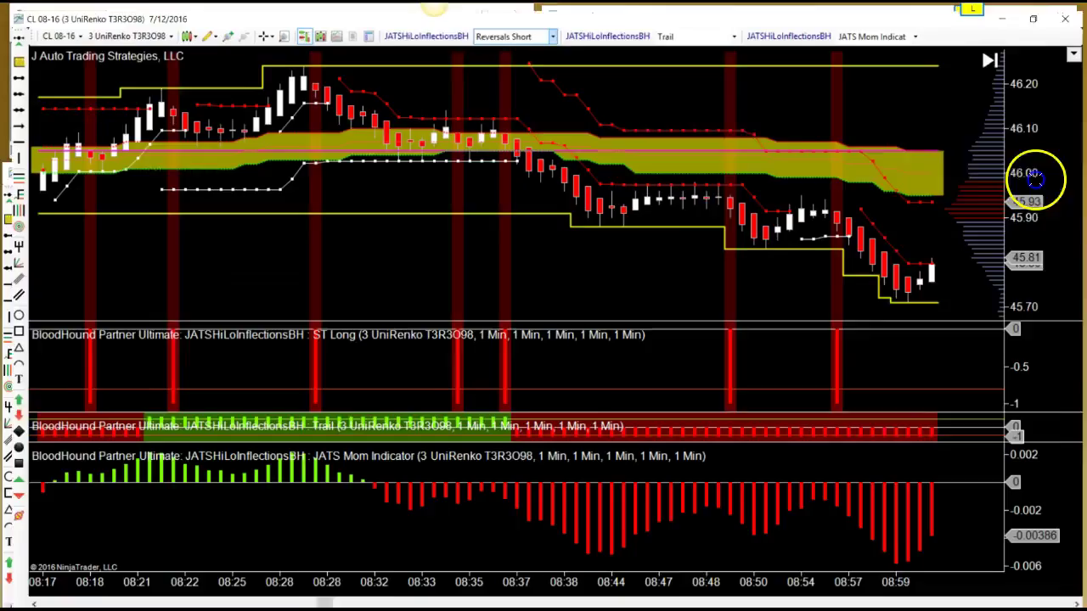
left_click(510, 28)
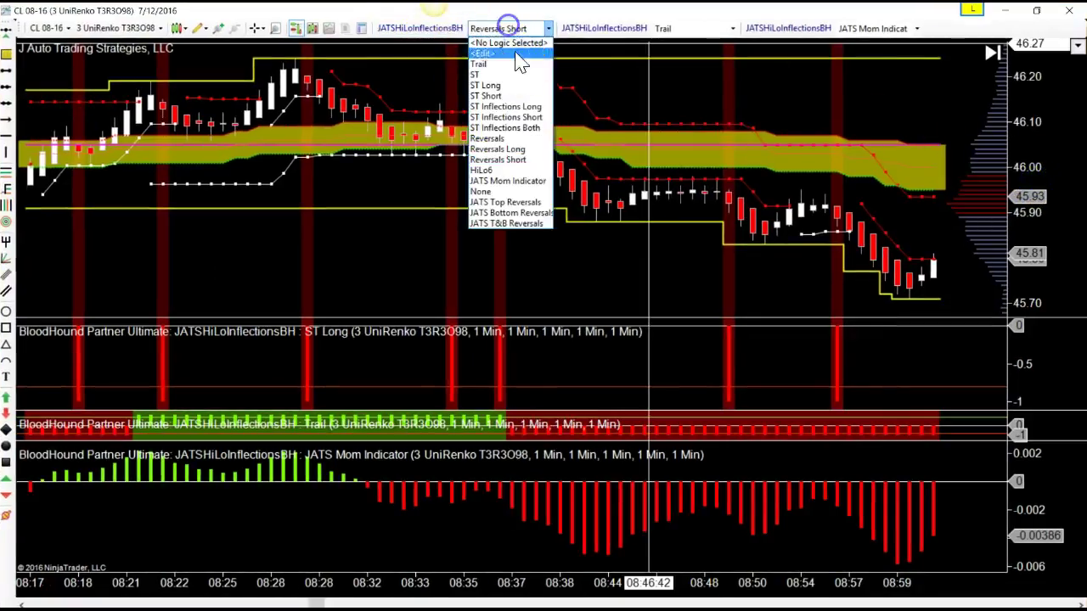
left_click(528, 150)
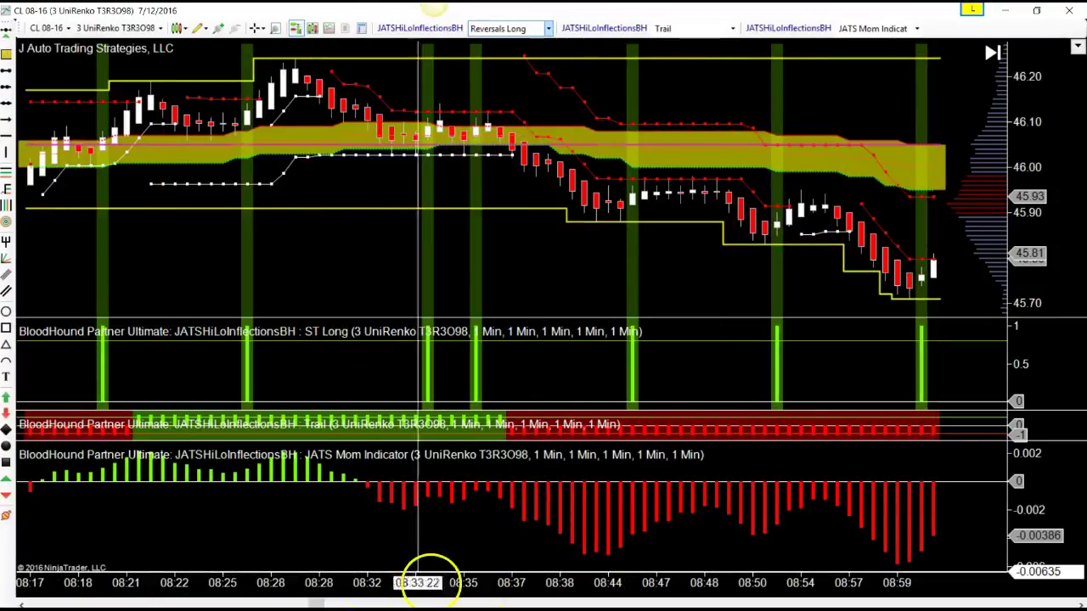
left_click_drag(321, 602, 351, 603)
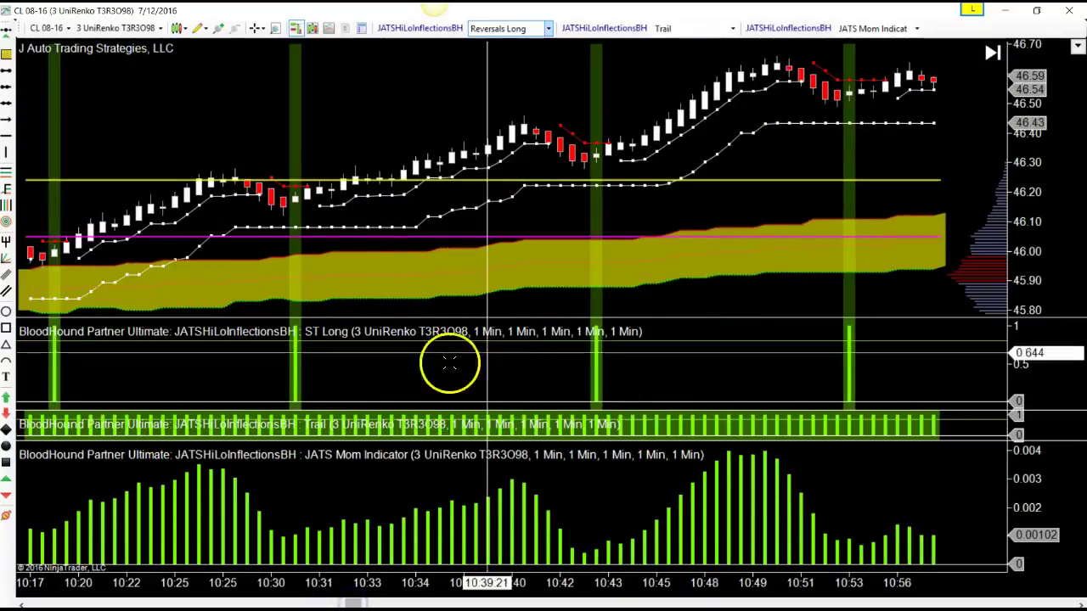
left_click(1037, 10)
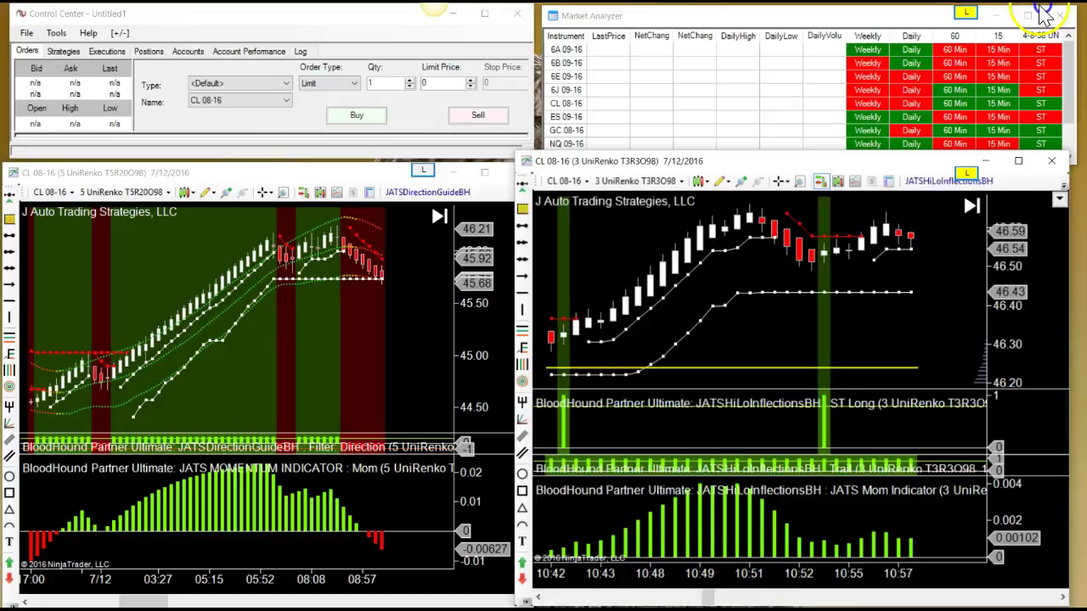